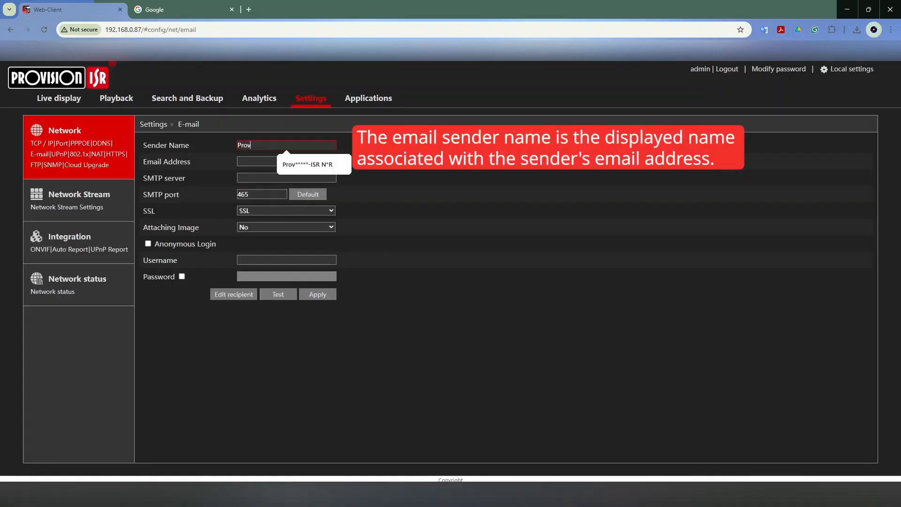
Step: Set the sender name to Provision-ISR NVR and enter the sender's email address in the e-mail settings
text(n-ISR NV)
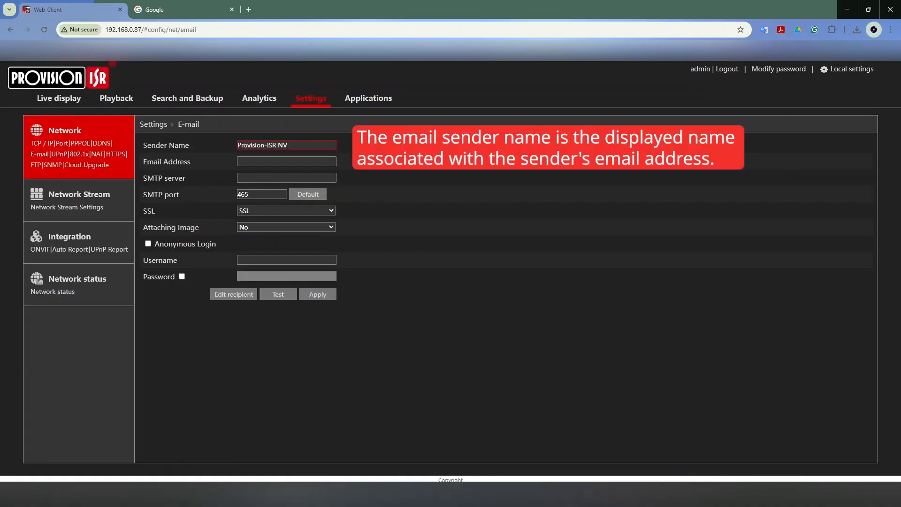
text(R)
key(Tab)
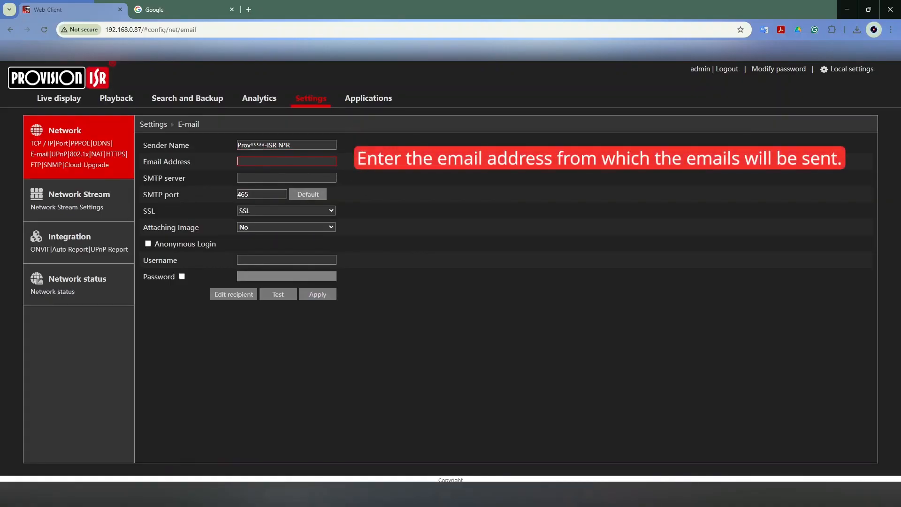
key(Down)
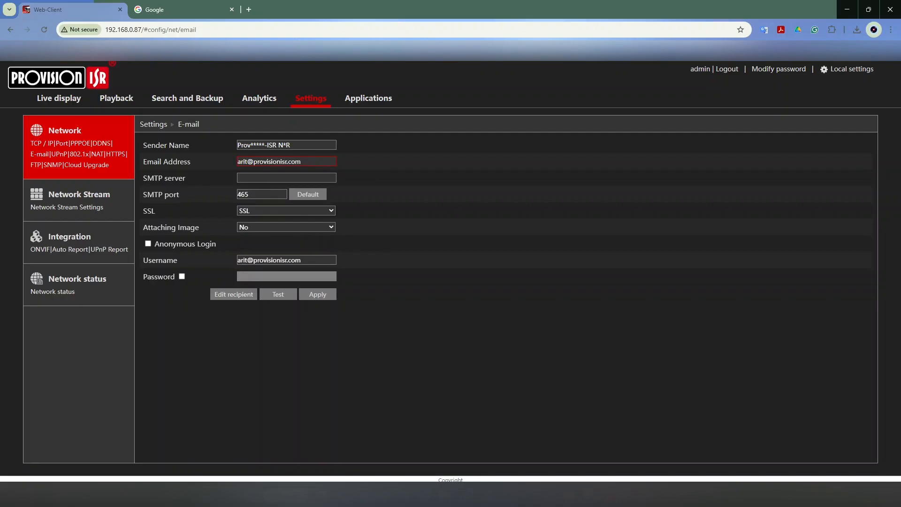
Step: Set the SMTP server to smtp.gmail.com
click(287, 178)
text(sm)
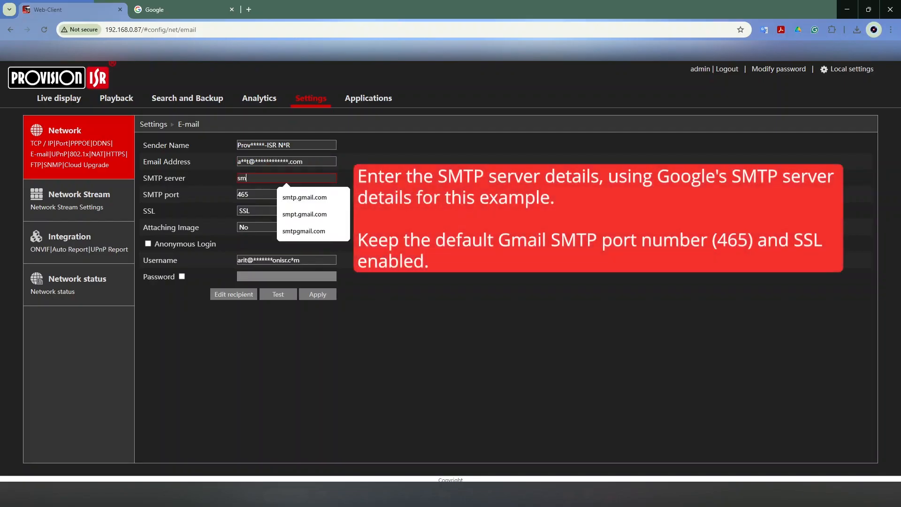
text(tp.gmai)
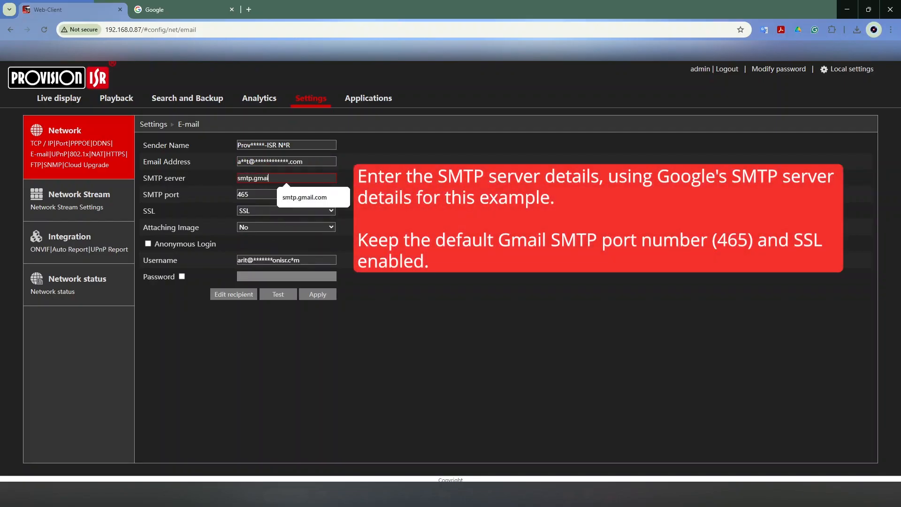
text(l.com)
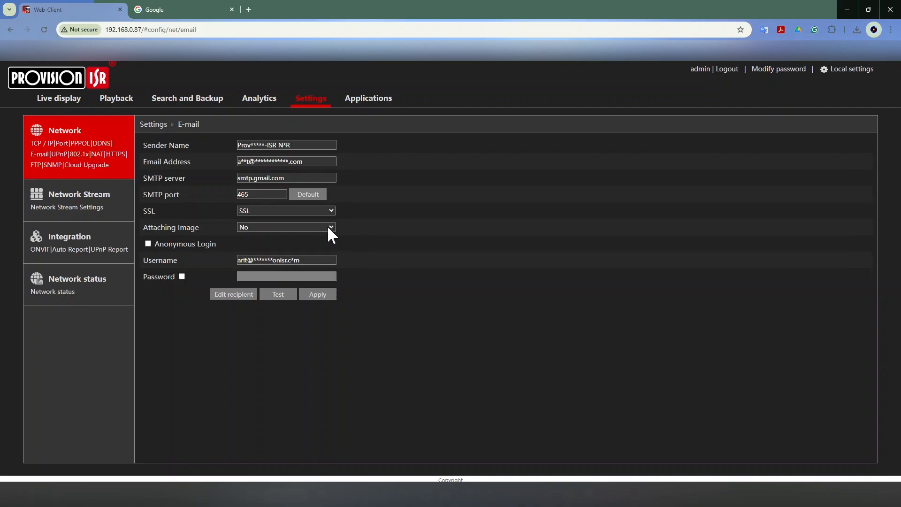
Step: Set Attaching Image to Multiple Pictures, check the available image numbers, and enable password entry for the sender account
click(328, 226)
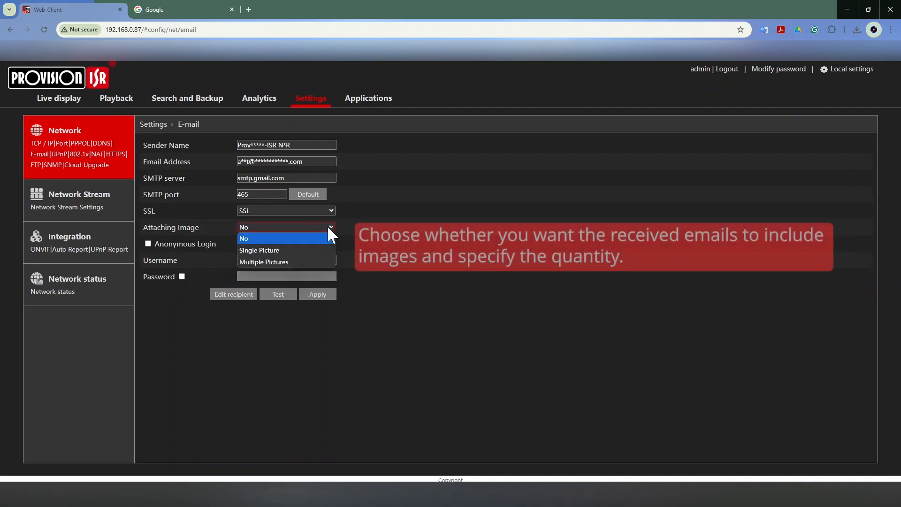
click(319, 249)
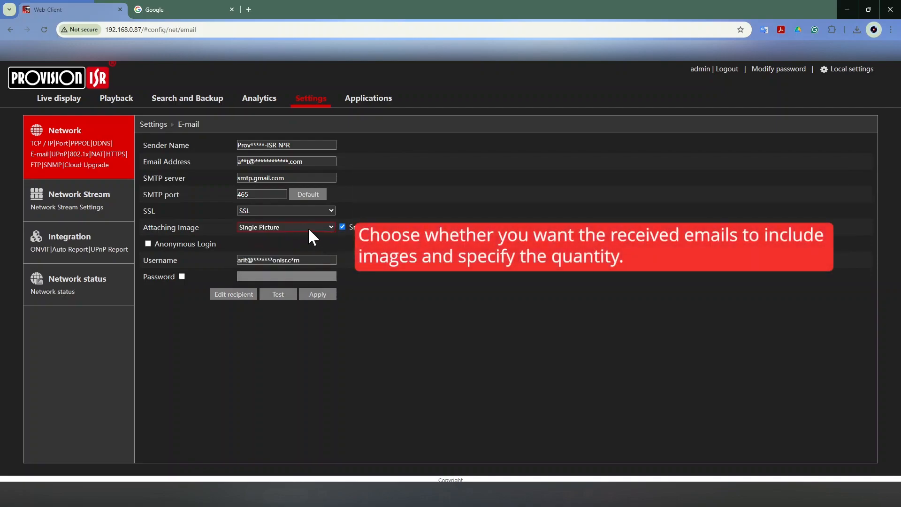
click(308, 227)
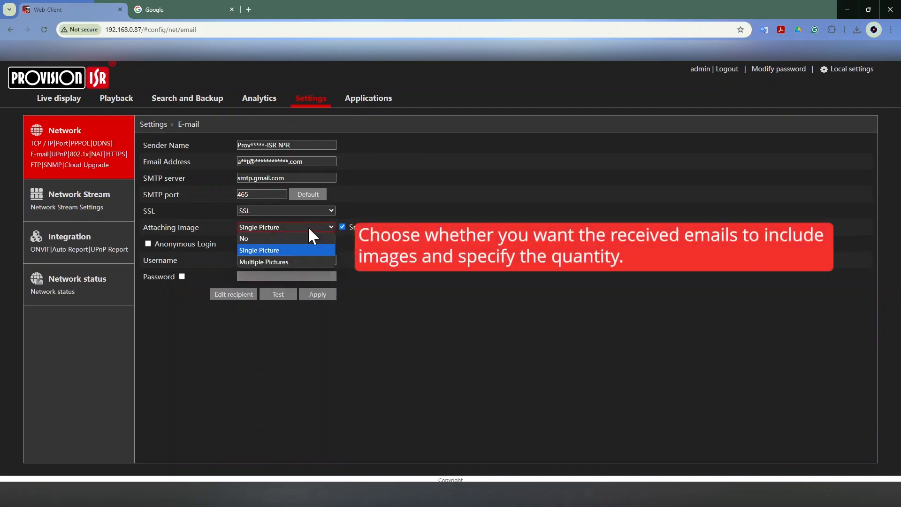
click(303, 262)
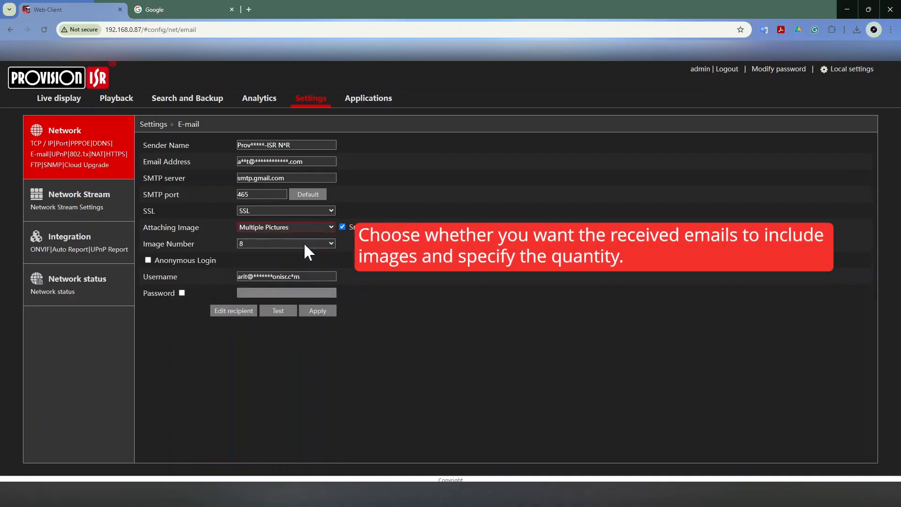
click(303, 242)
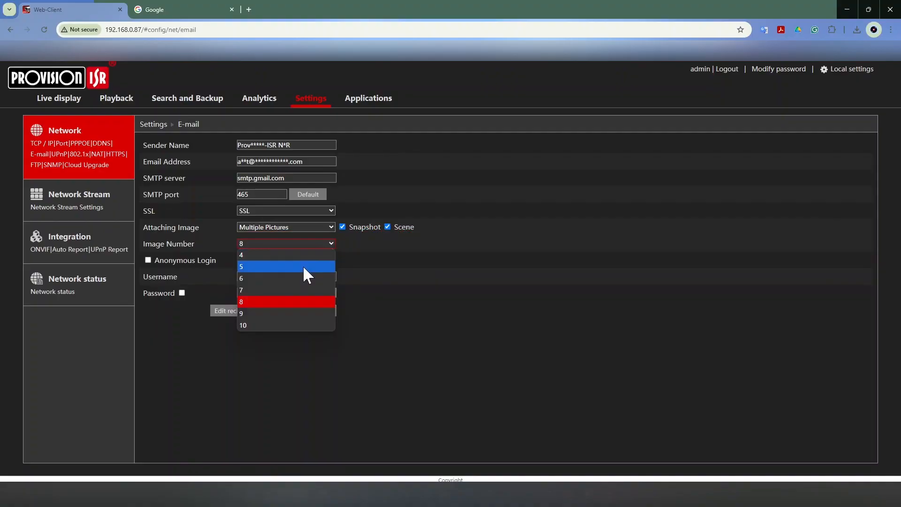
click(369, 277)
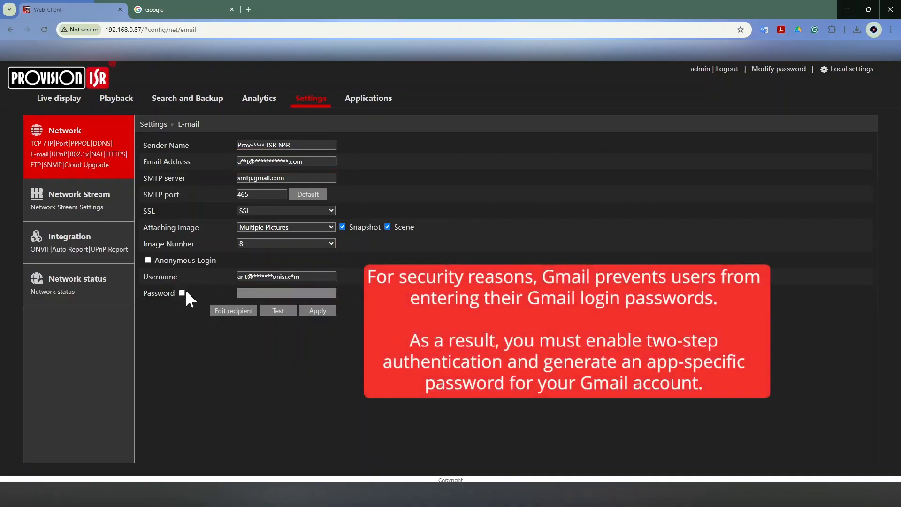
click(182, 293)
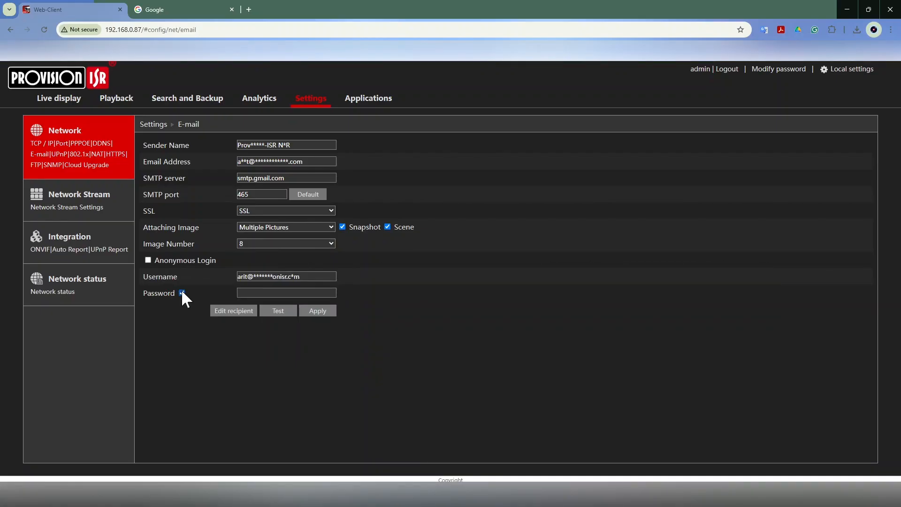
Step: Switch to the Google page, check which account is signed in, and open its Google Account page
click(181, 17)
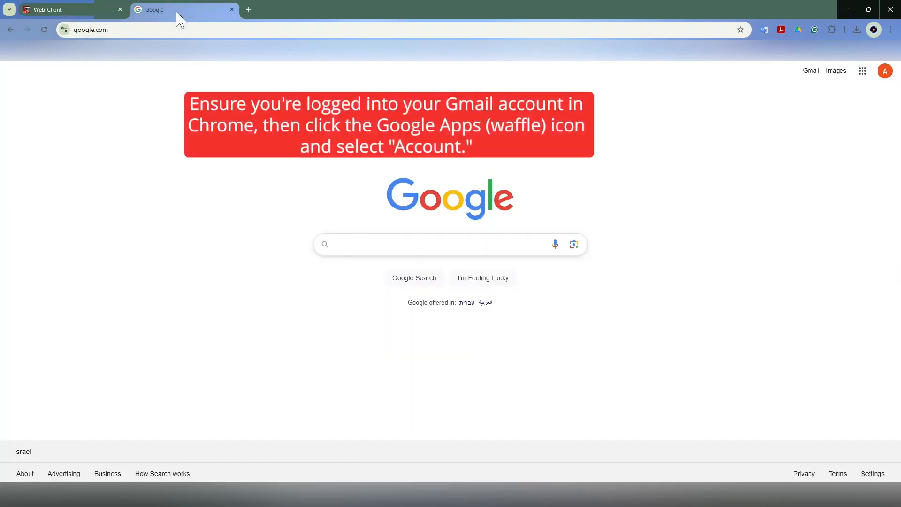
click(884, 71)
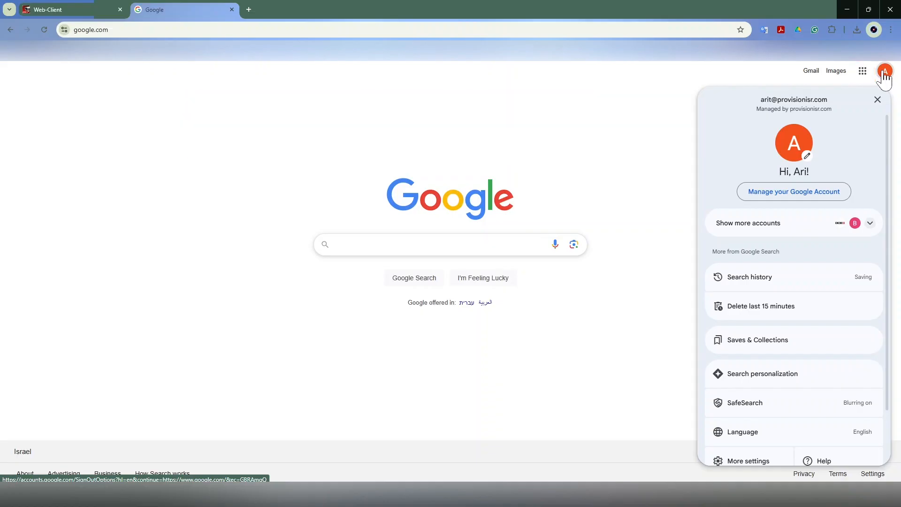
click(883, 73)
click(861, 74)
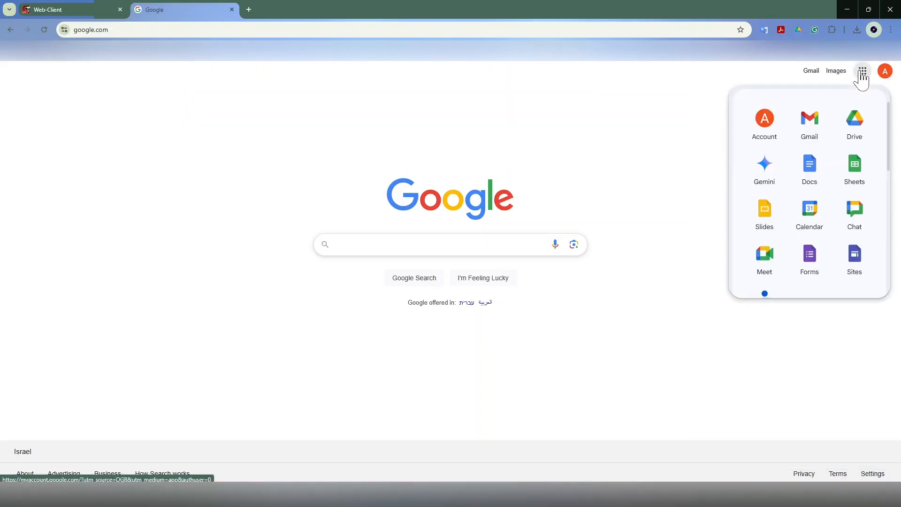
click(766, 125)
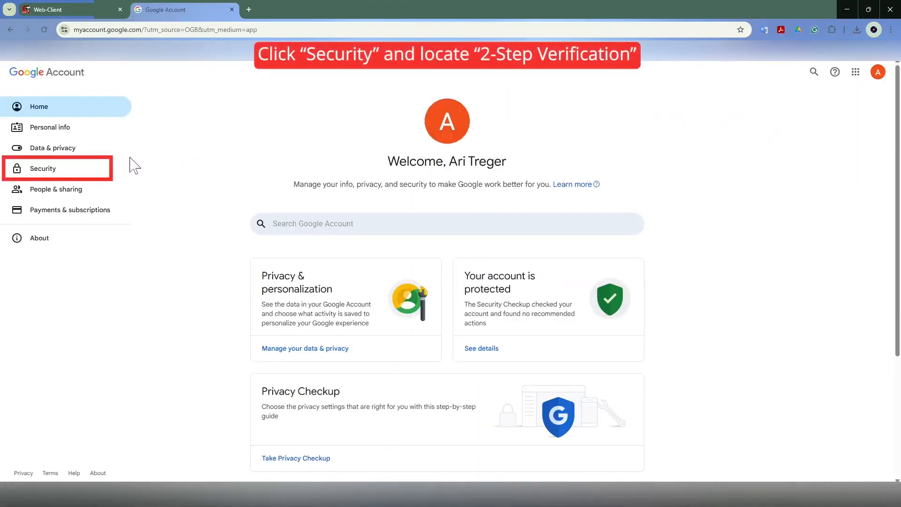
Step: Open the 2-Step Verification settings in the account's security section and go to App passwords
click(52, 172)
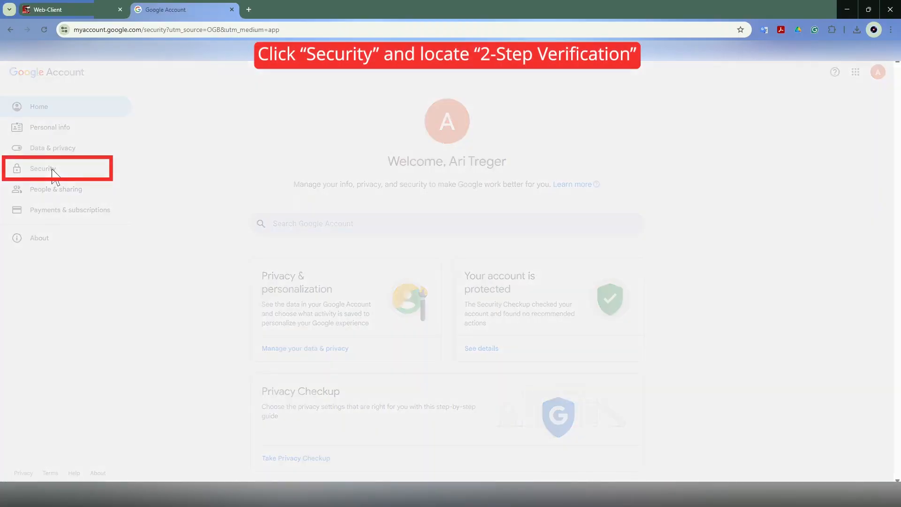
scroll(268, 286, down, 4)
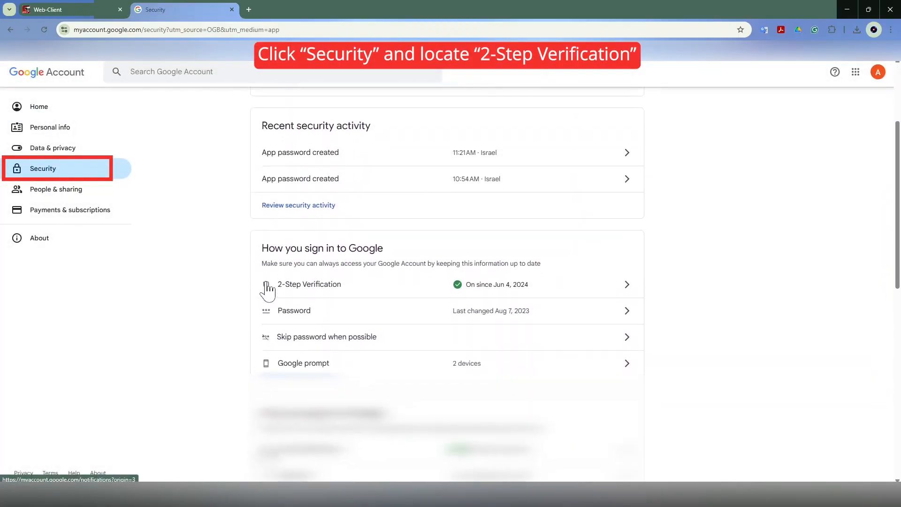
scroll(267, 289, down, 2)
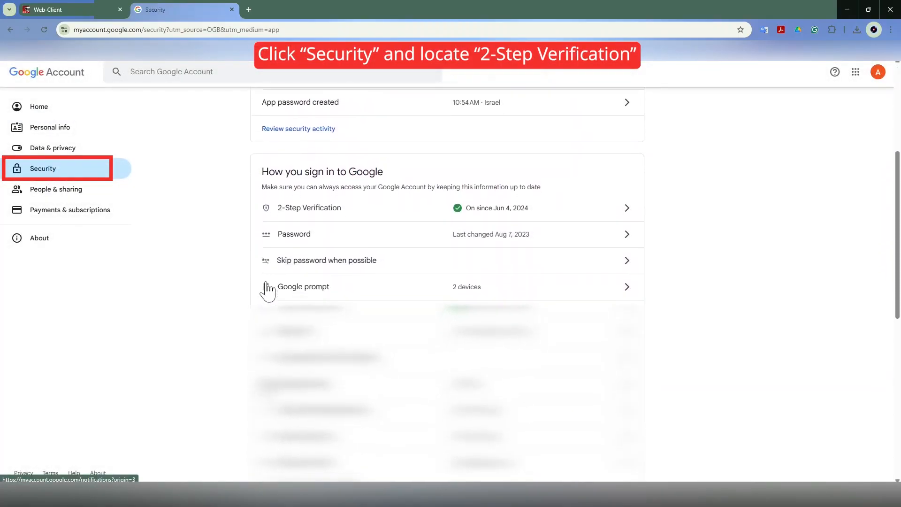
click(300, 196)
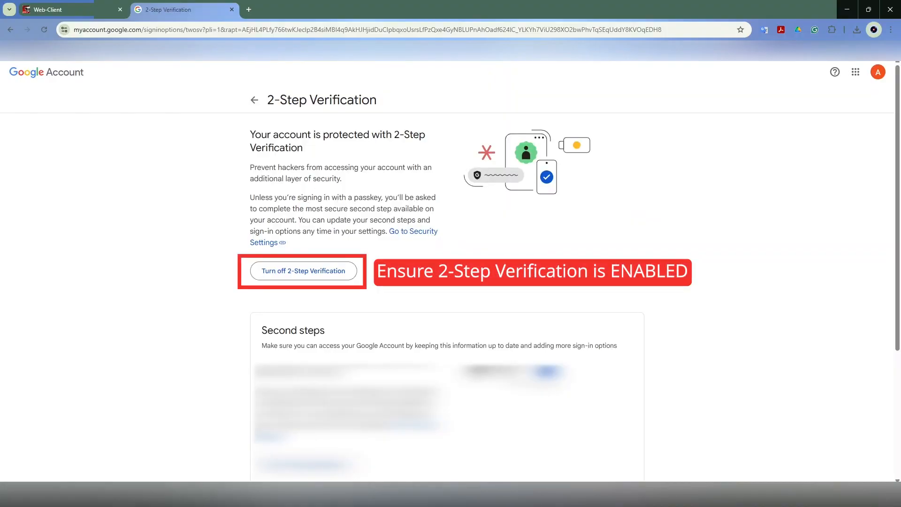
scroll(301, 201, down, 4)
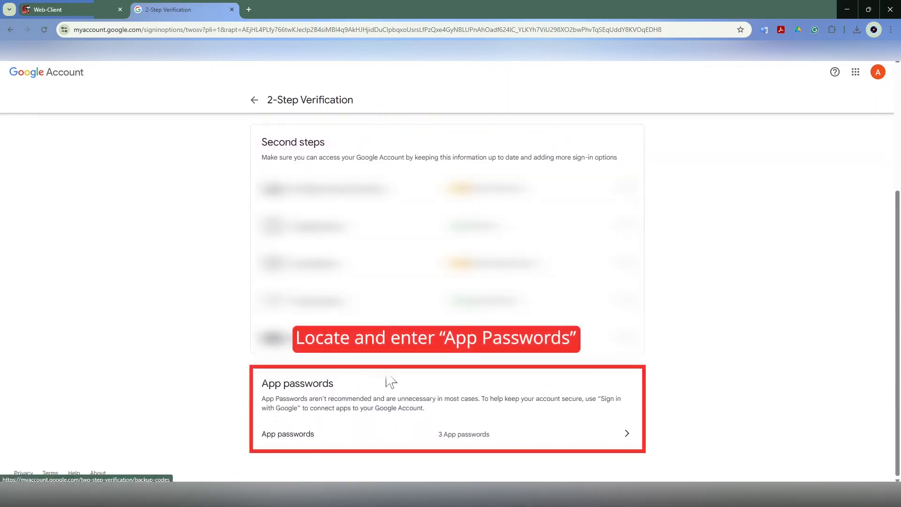
click(624, 439)
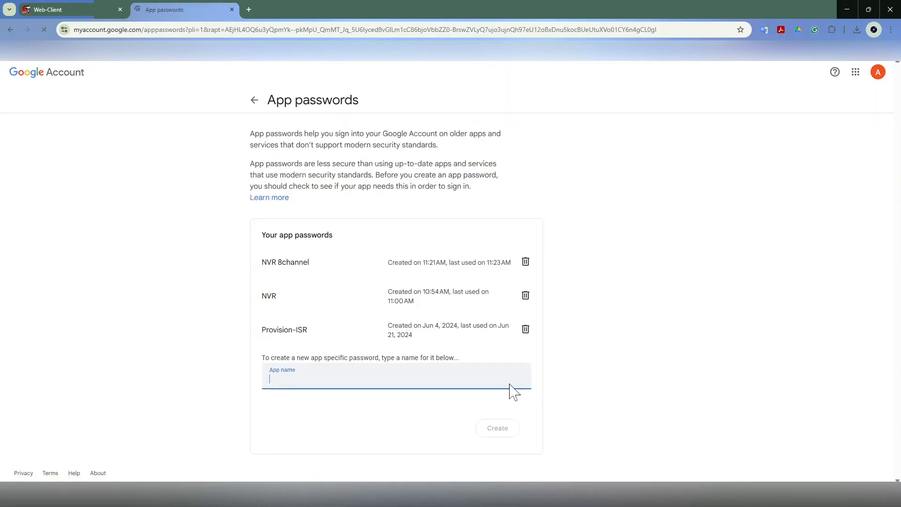
Step: Create a new app password named Provision-ISR NVR 8ch
text(P)
key(BackSpace)
key(BackSpace)
key(BackSpace)
key(BackSpace)
text(sion-ISR NVR 8c)
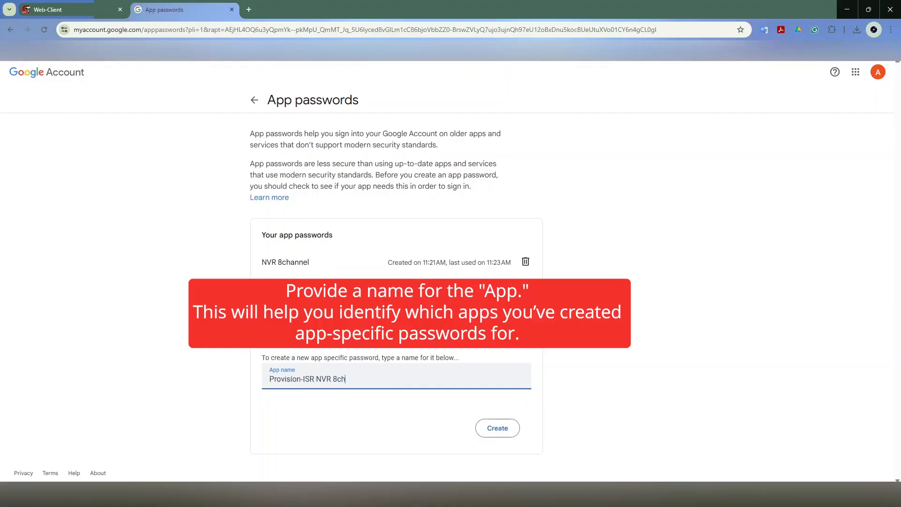
text(h)
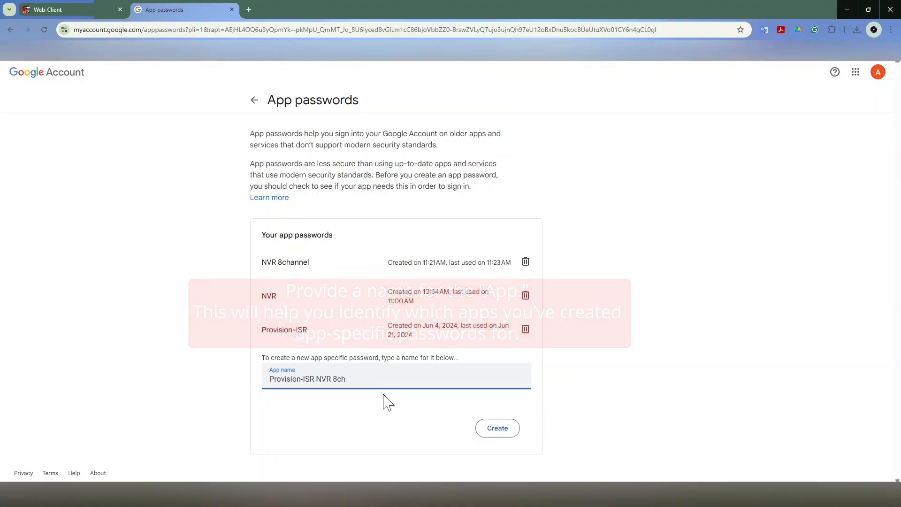
click(484, 430)
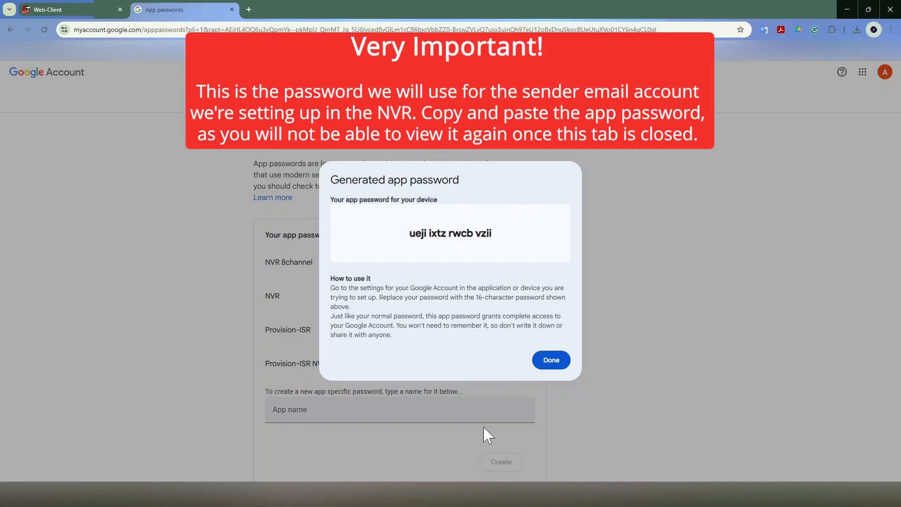
Step: Copy the generated app password and paste it into the password field of the NVR's e-mail settings
drag(409, 233, 495, 236)
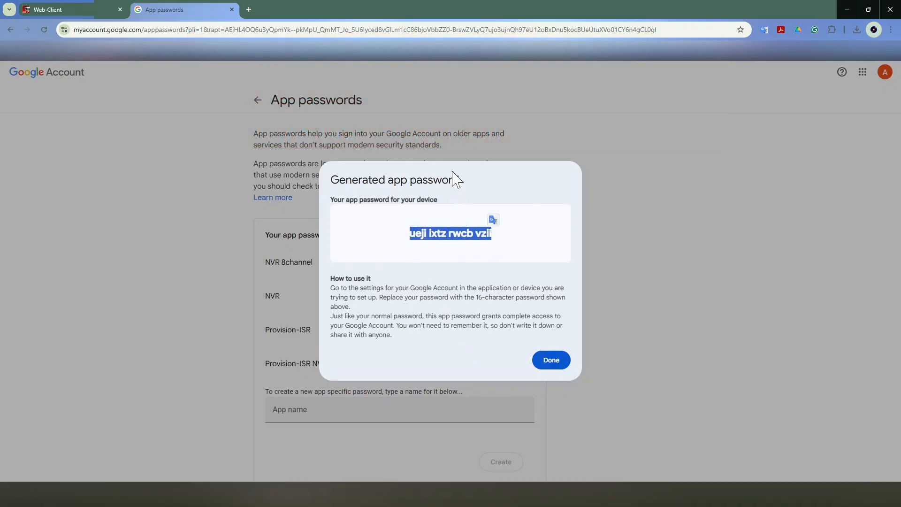
click(90, 13)
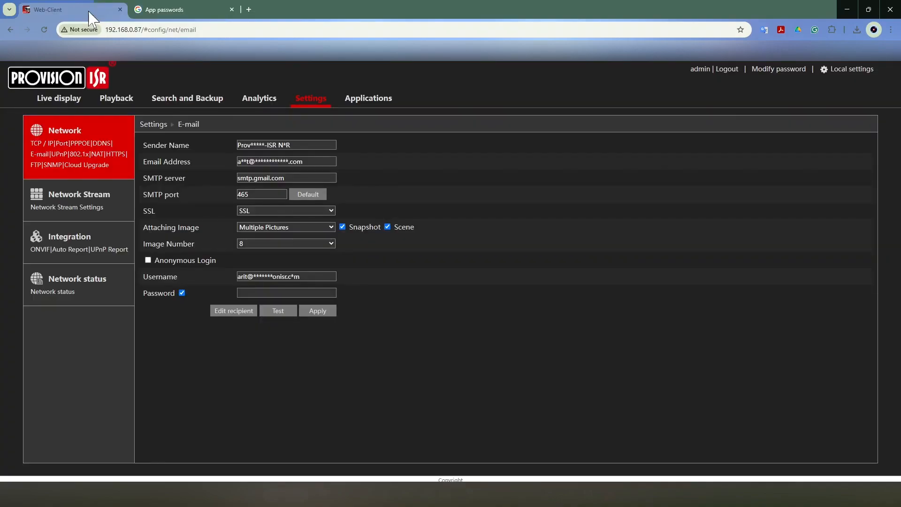
click(253, 292)
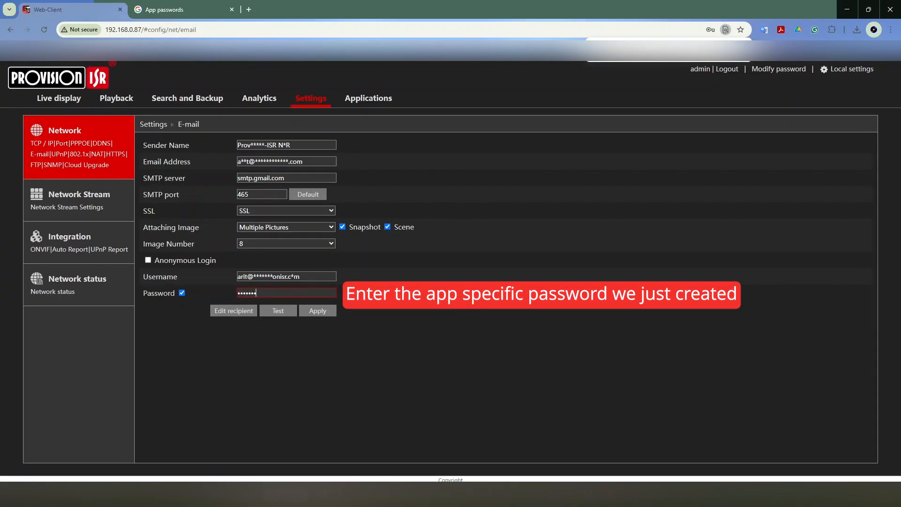
key(ctrl+v)
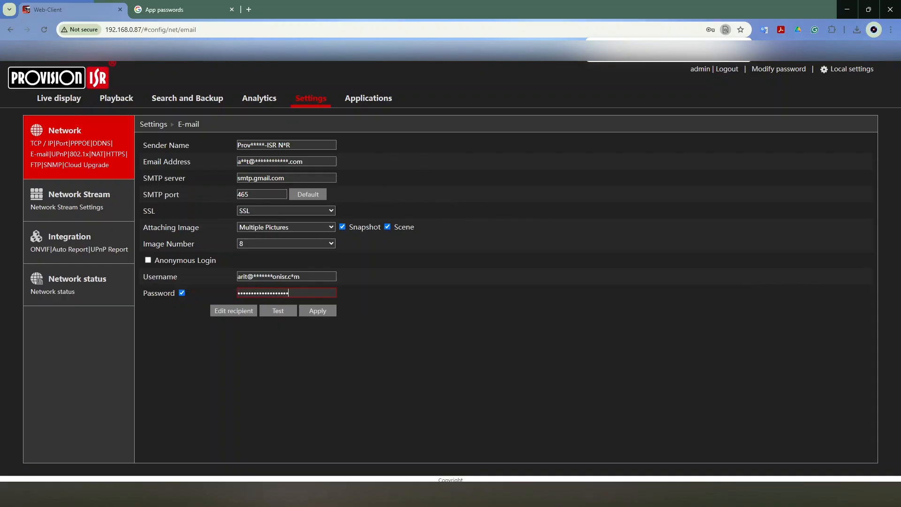
click(310, 313)
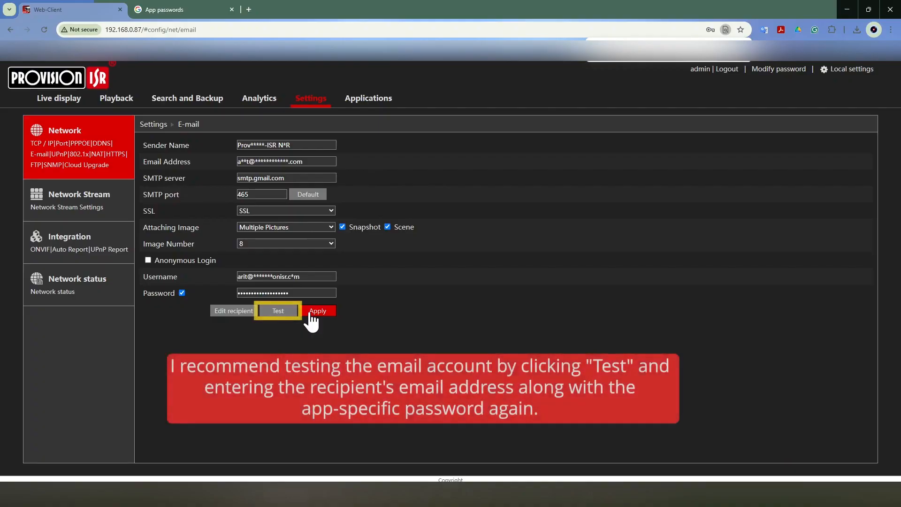
Step: Run an e-mail test using the recipient's email address and the app password
click(281, 313)
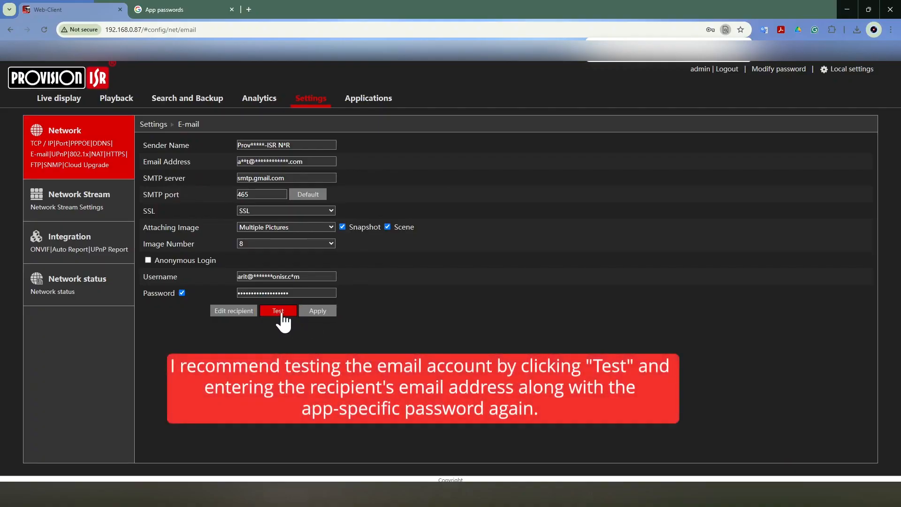
click(426, 244)
click(433, 266)
click(431, 261)
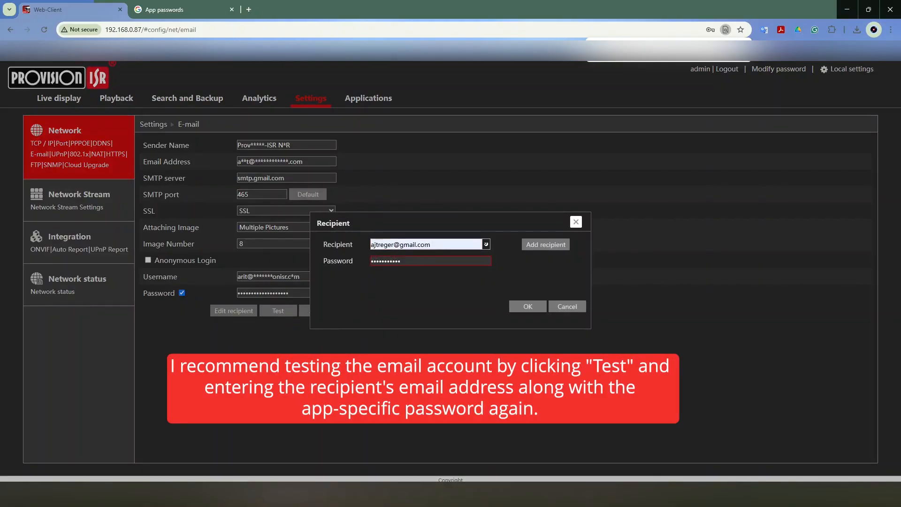
text(•••)
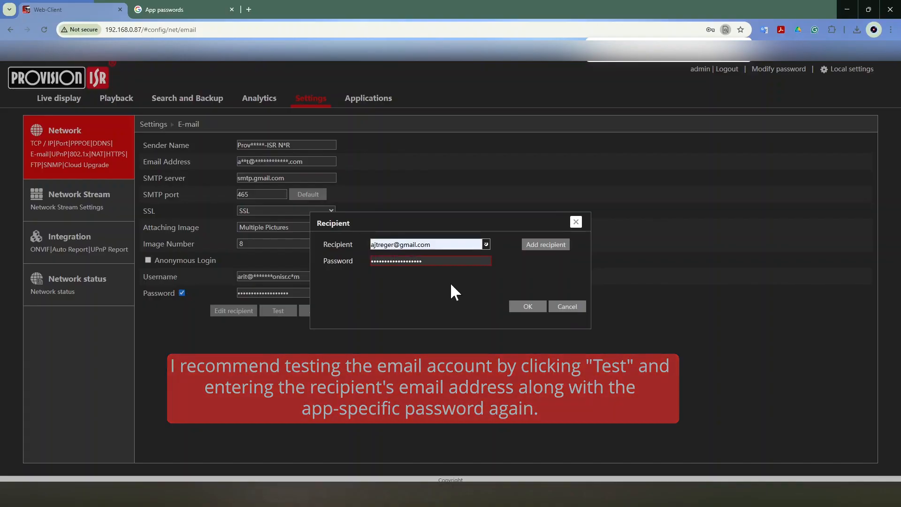
click(528, 306)
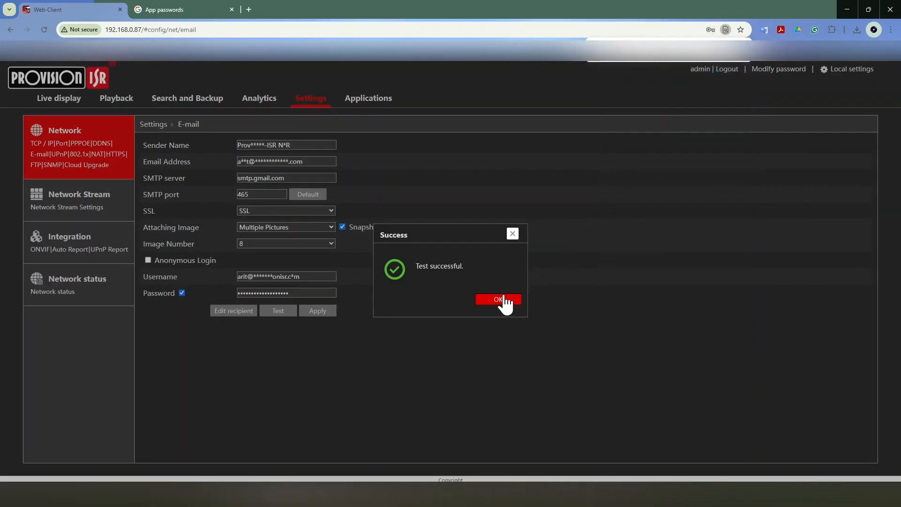
Step: Close the test confirmation, open the NVR's e-mail recipient list and add the first recipient's email address with the 24x7 schedule
click(498, 299)
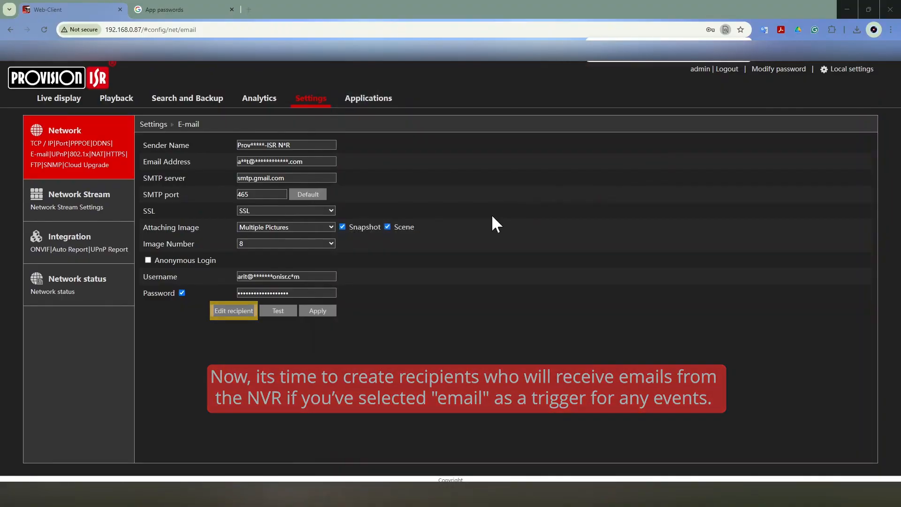
click(242, 311)
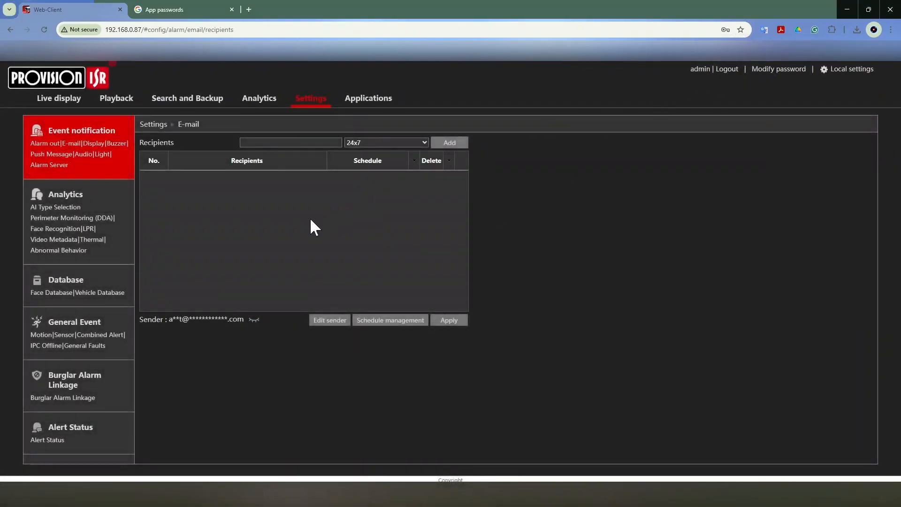
click(310, 143)
click(446, 142)
click(409, 181)
Step: Add the second recipient's email address with the 24x7 schedule and save the recipient list
click(291, 142)
click(449, 322)
click(520, 315)
click(449, 142)
click(446, 320)
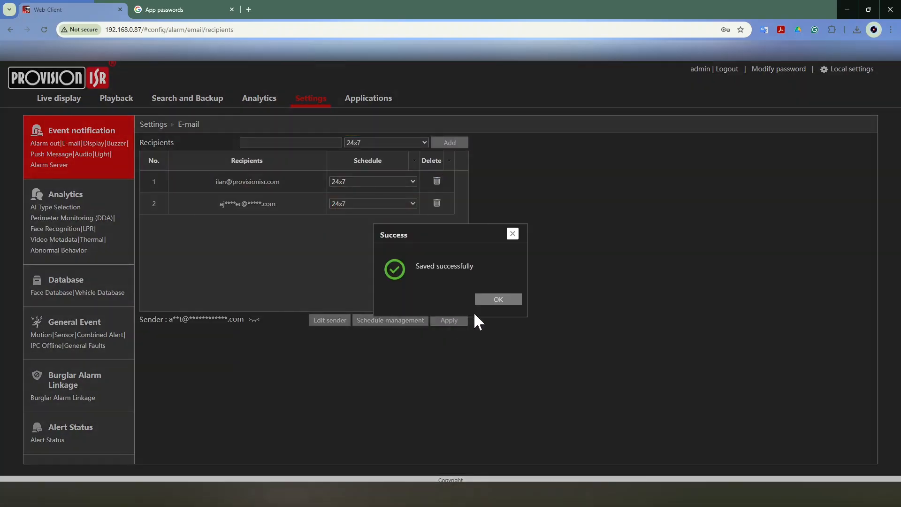
click(495, 299)
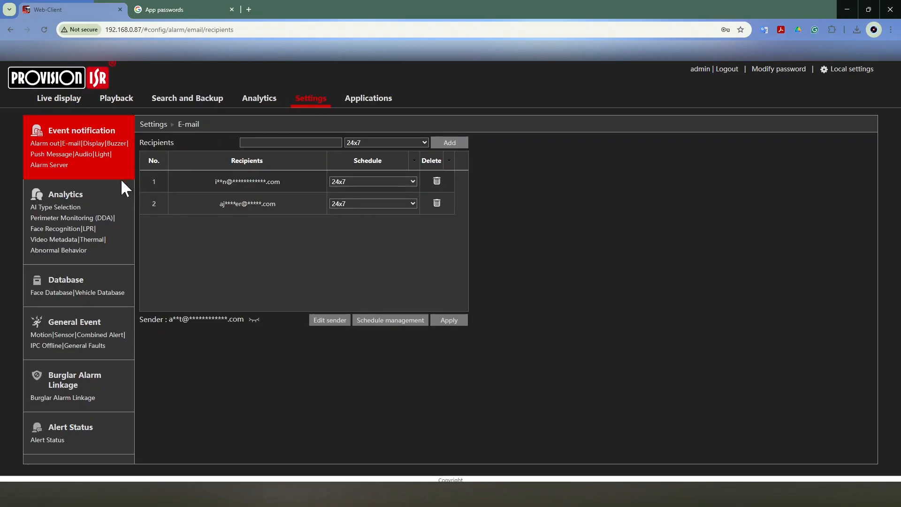
Step: In Perimeter Monitoring (DDA), add Vehicle and 2 Wheel as Sterile Area detection objects for camera DPAN2-340ADRN and apply the settings
click(98, 219)
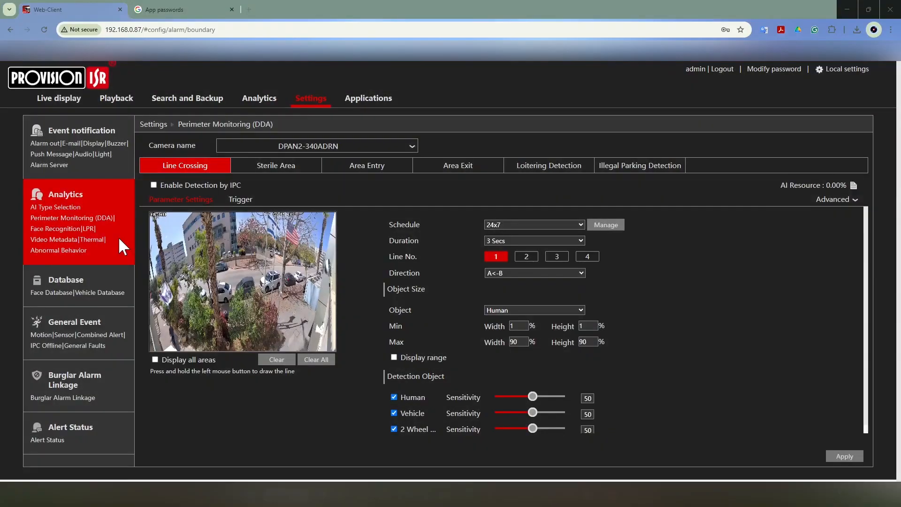
click(273, 167)
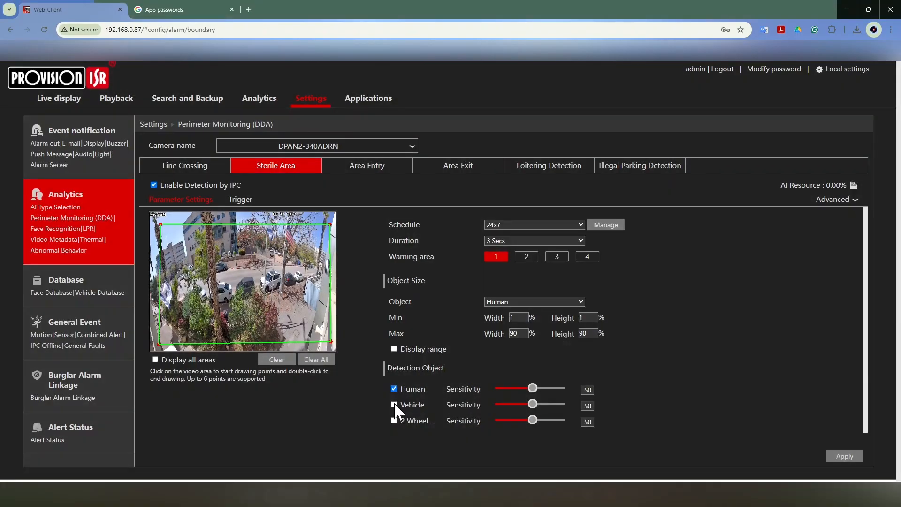
click(394, 405)
click(394, 419)
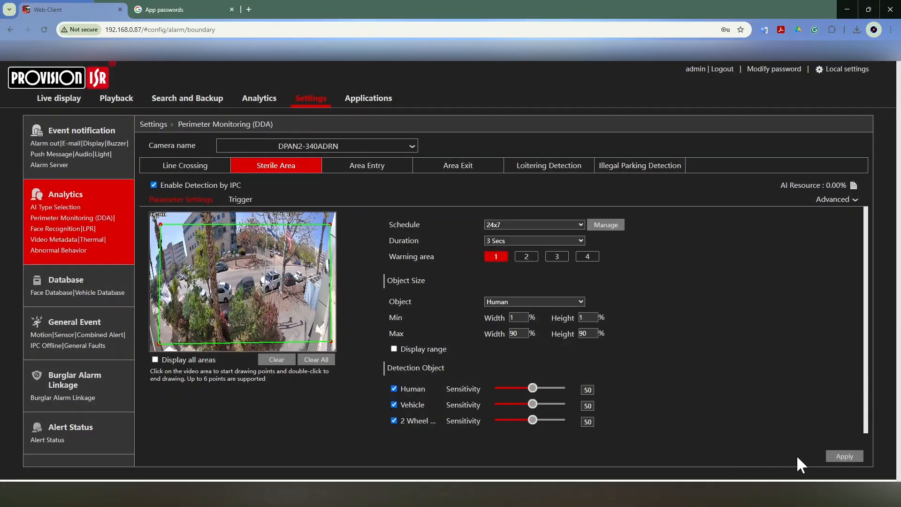
click(843, 456)
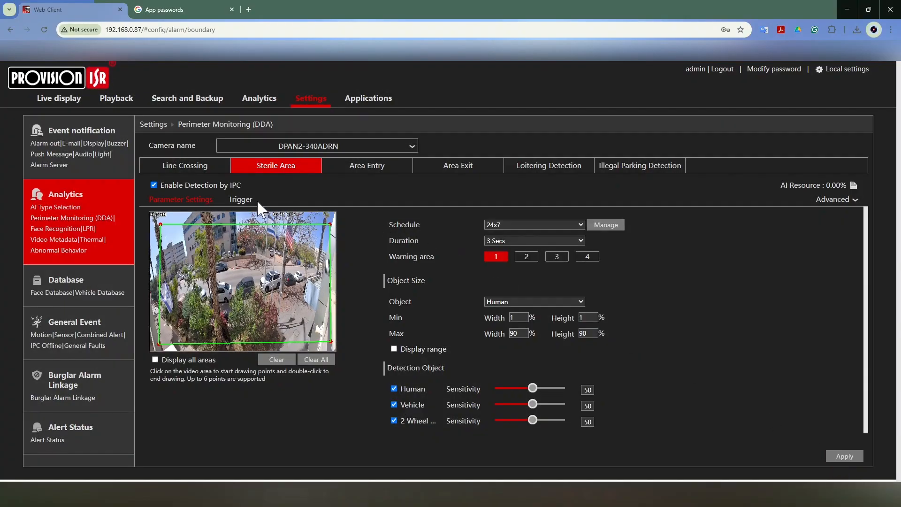
Step: Enable E-mail as a trigger action for the camera's Sterile Area detection and apply the change
click(241, 201)
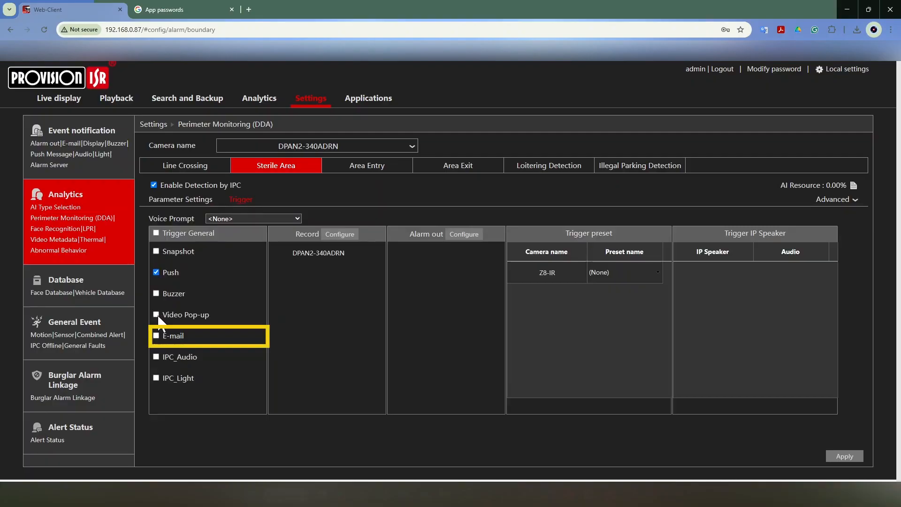
click(156, 335)
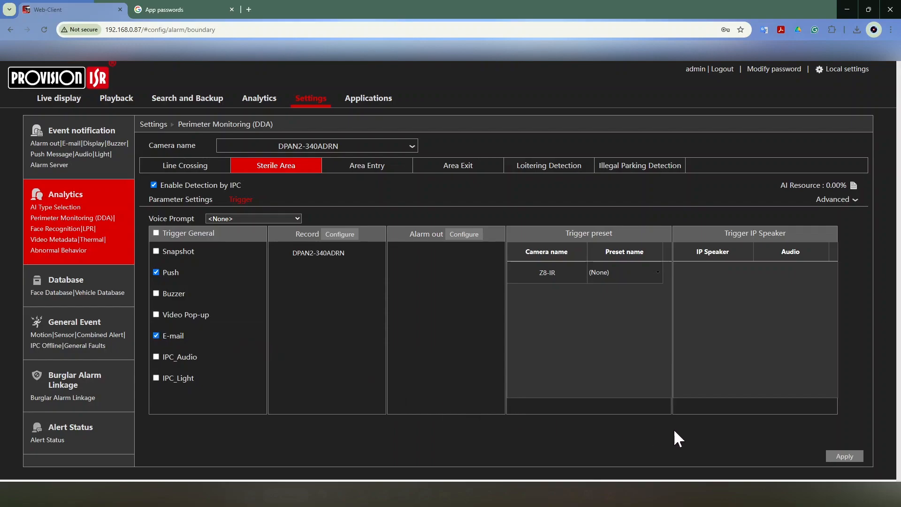
click(842, 458)
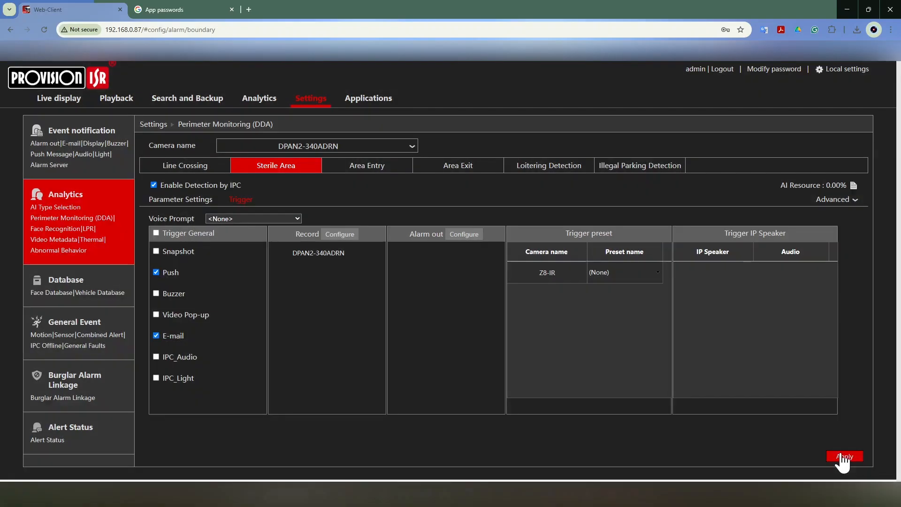
Step: View the live display, then examine the Sterile Area alert e-mail in the mail client, including its background and AI snapshot image attachments
click(68, 104)
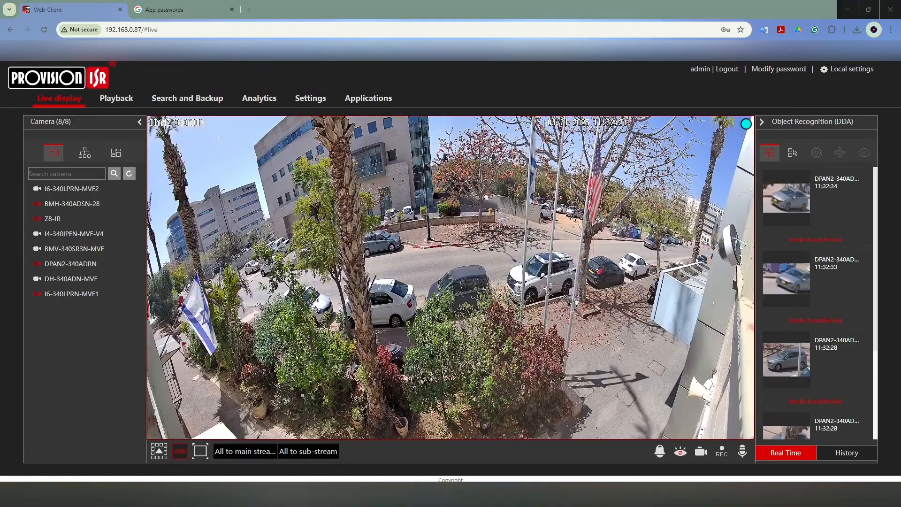
drag(0, 92, 382, 84)
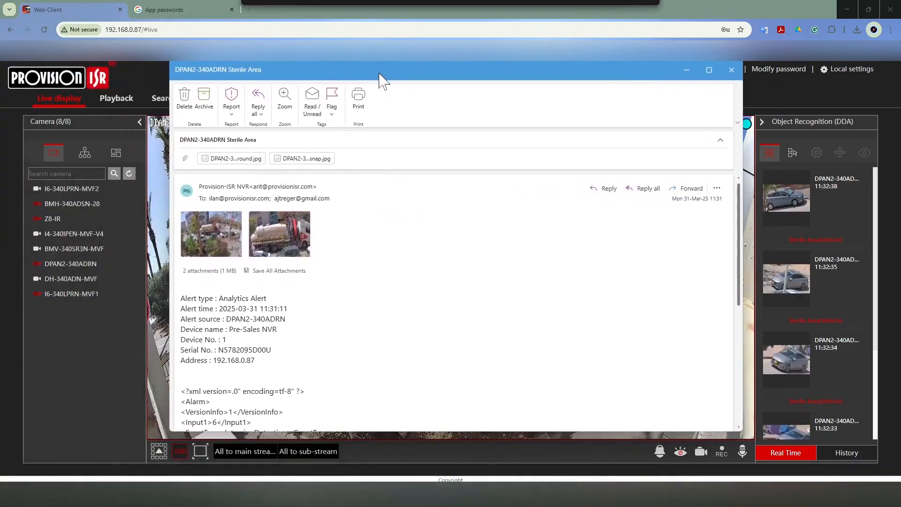
click(709, 70)
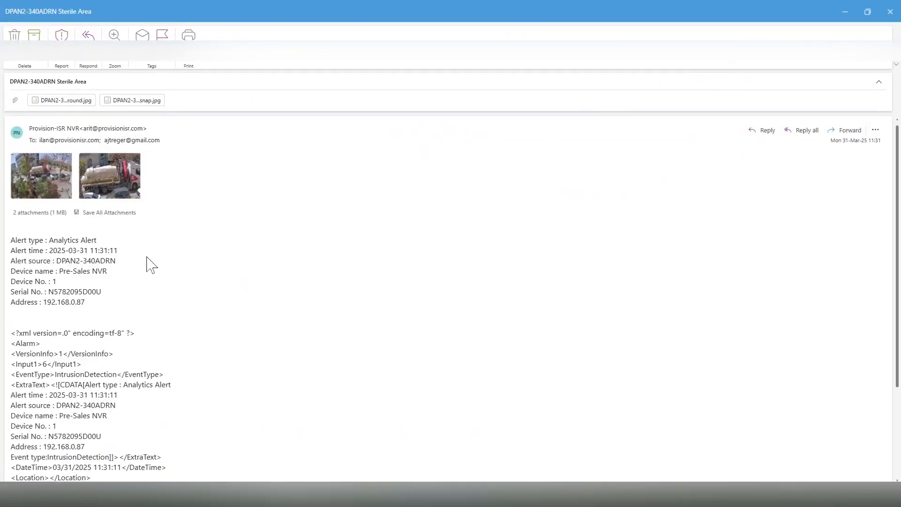
click(45, 181)
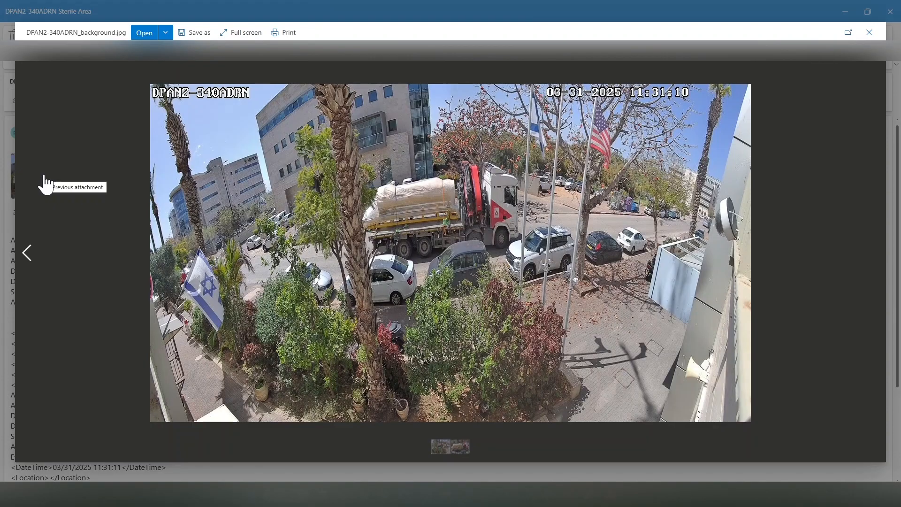
click(869, 32)
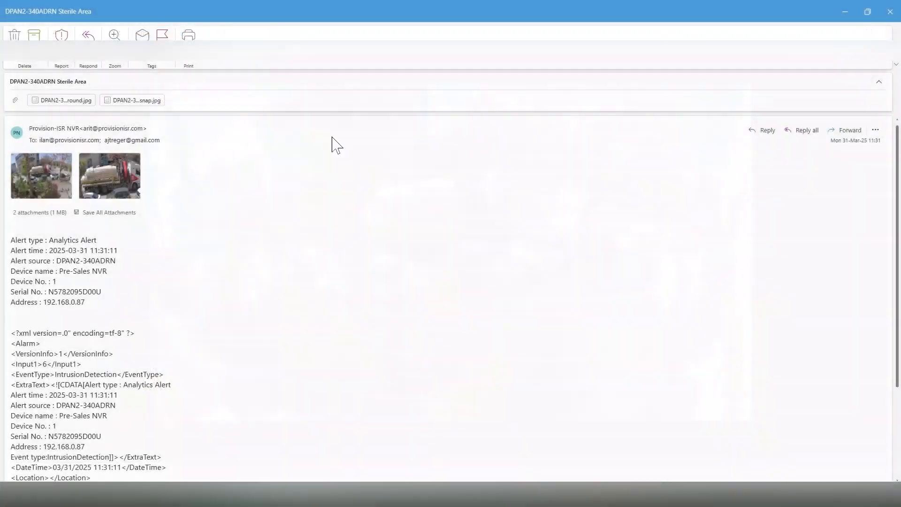
click(106, 173)
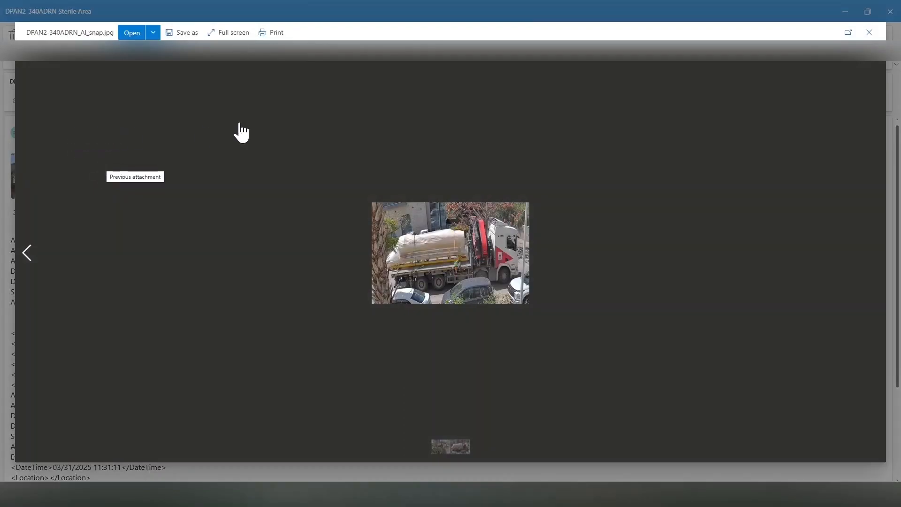
click(868, 33)
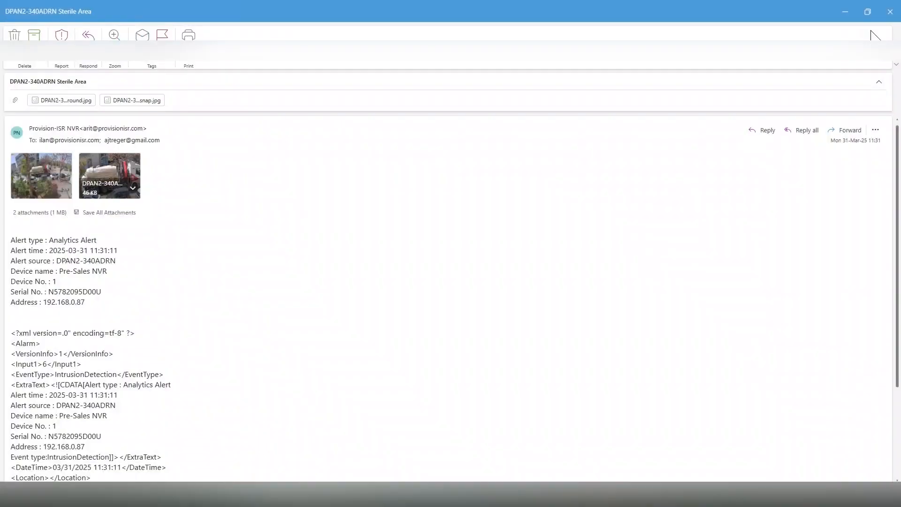